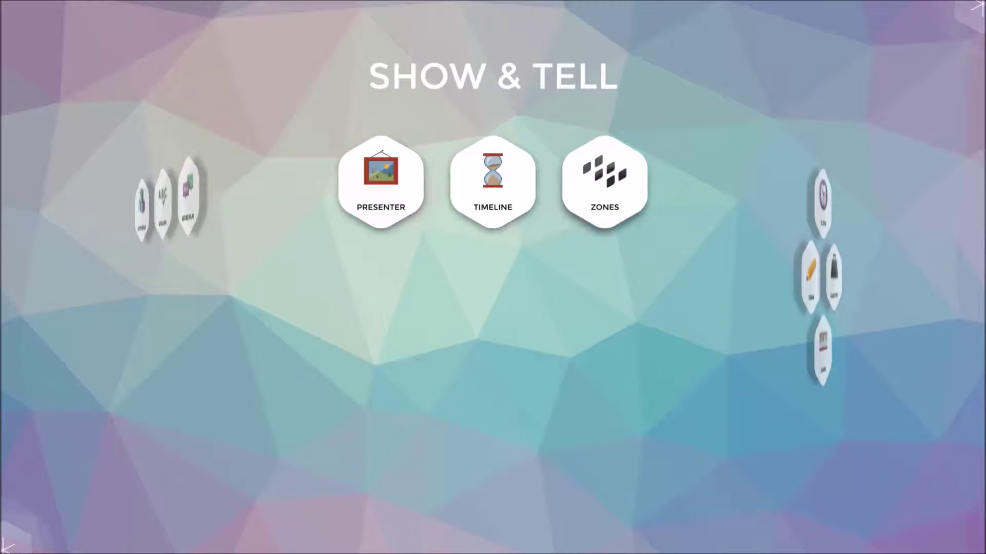
- Create a new Sentences lesson in Lessons and name it "sentences-compound words"
left_click_drag(544, 437, 357, 439)
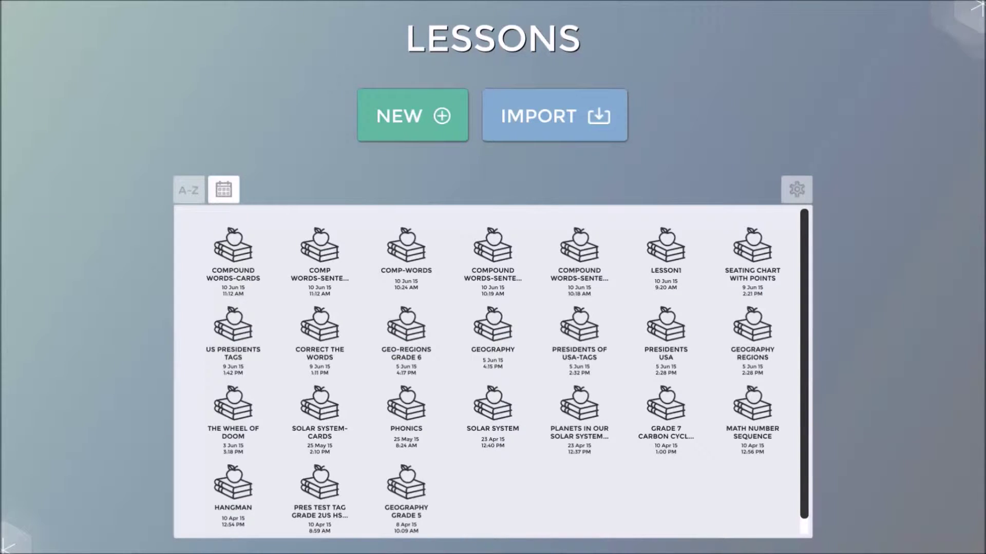
left_click(423, 115)
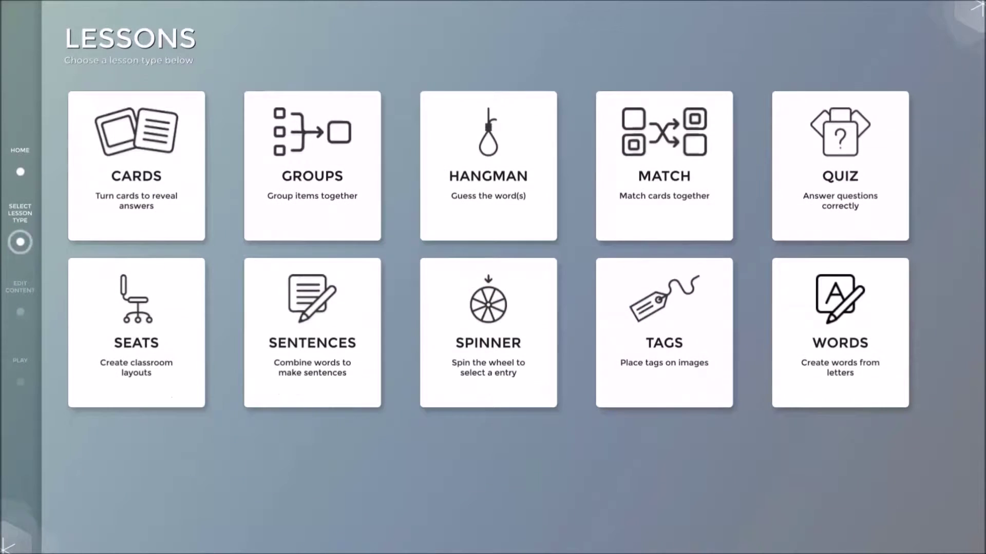
left_click(313, 333)
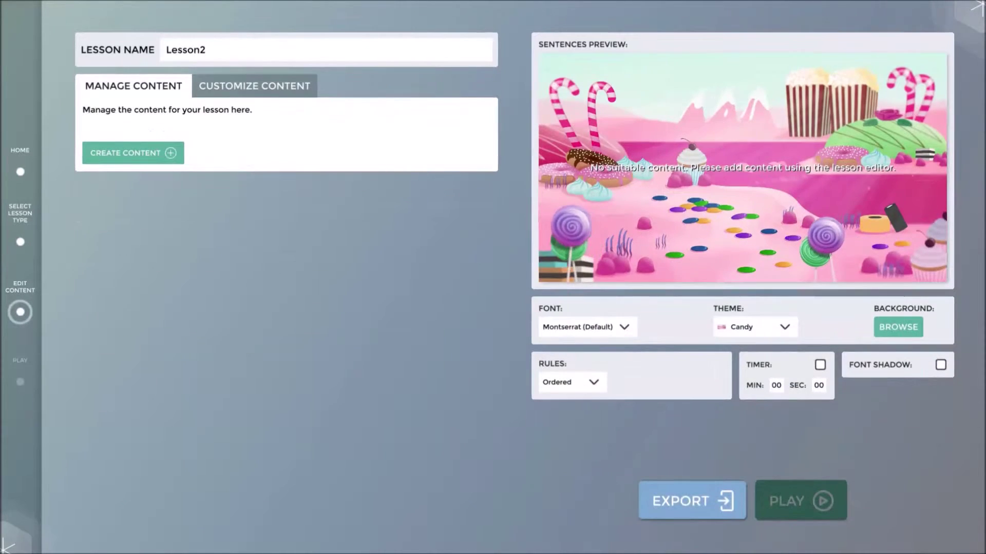
left_click(226, 52)
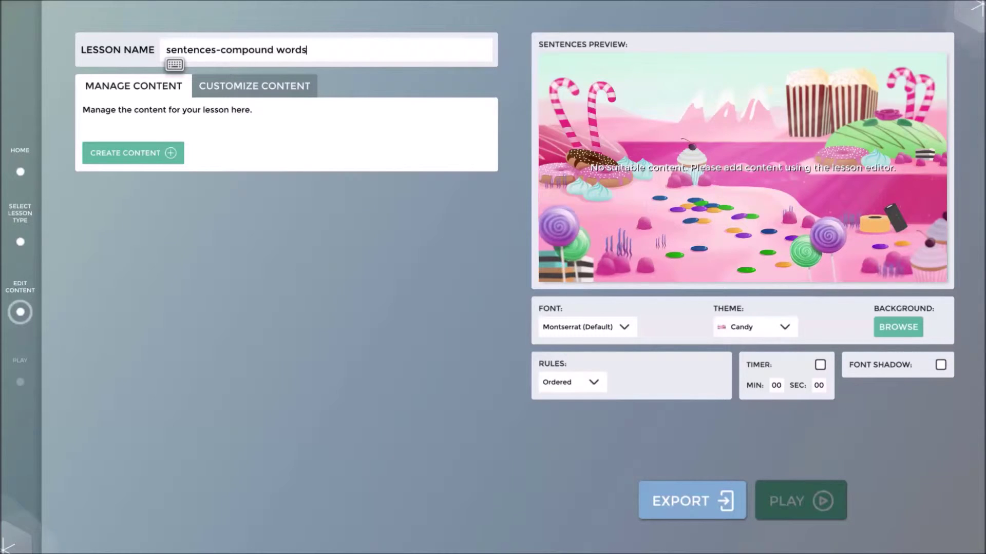
- Add seven blank content entries to the lesson
left_click(133, 153)
left_click(133, 153)
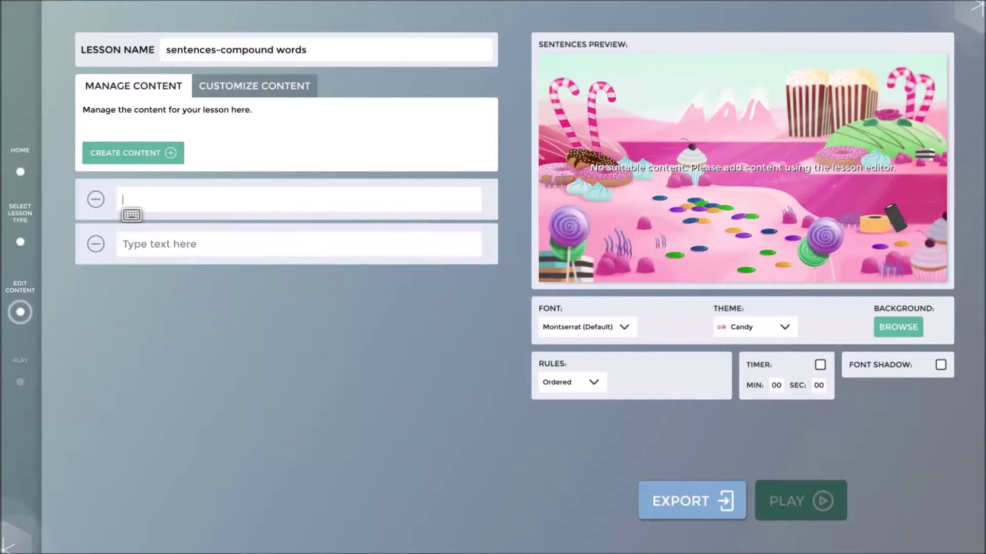
left_click(133, 153)
left_click(133, 153)
left_click(133, 152)
left_click(133, 153)
left_click(133, 152)
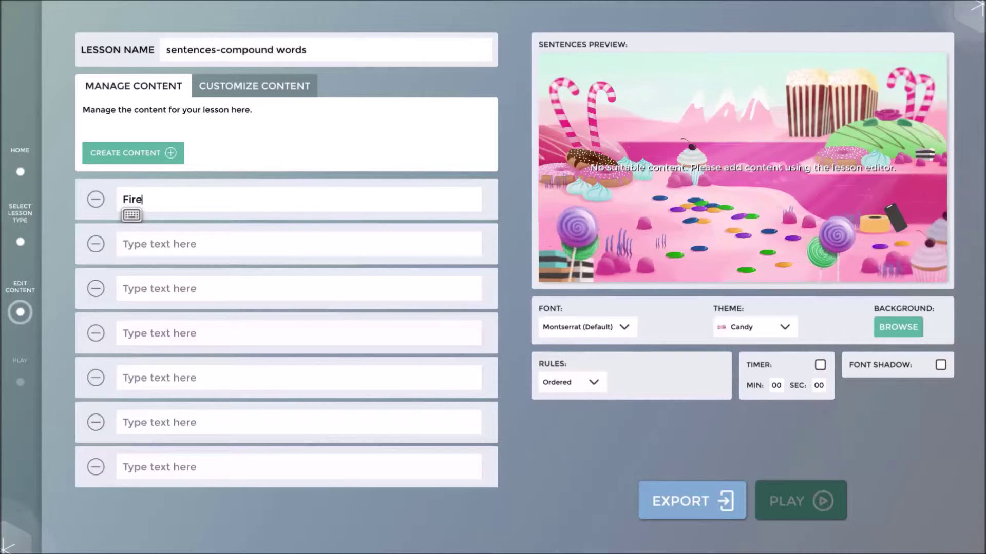
- Fill the entries with Fire, Fly, Tree, House, Lady, Bug and Rail, and add an eighth entry, Road
left_click(243, 250)
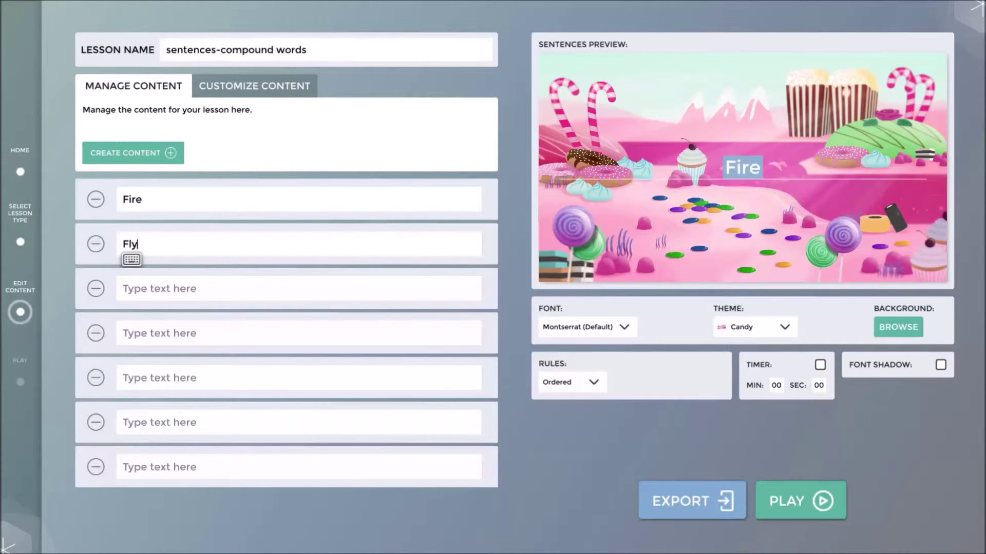
left_click(221, 286)
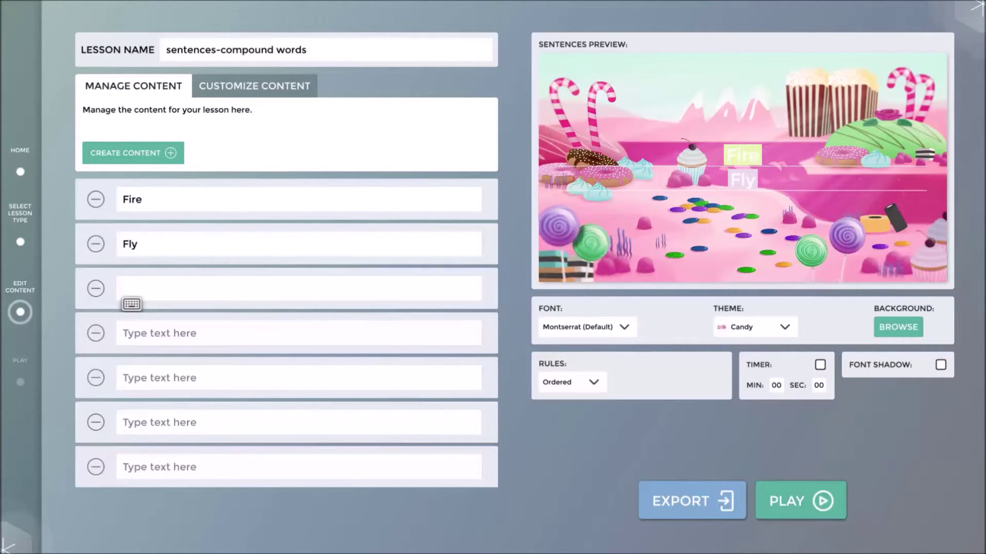
left_click(123, 333)
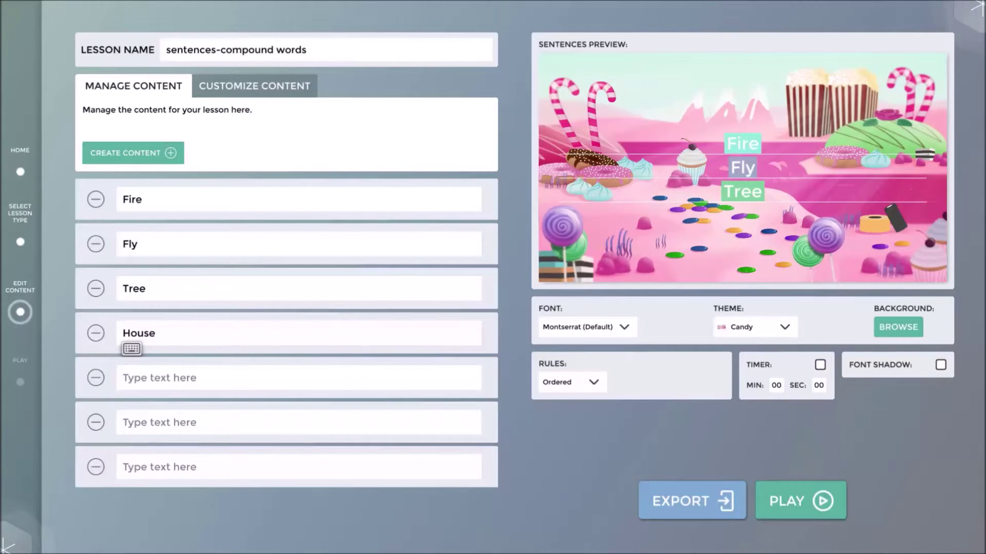
left_click(269, 377)
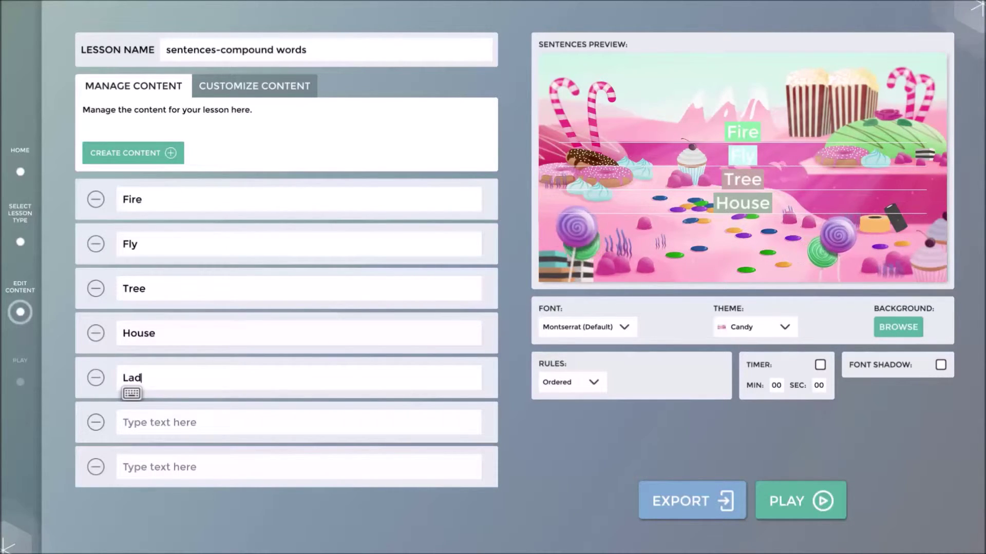
left_click(222, 422)
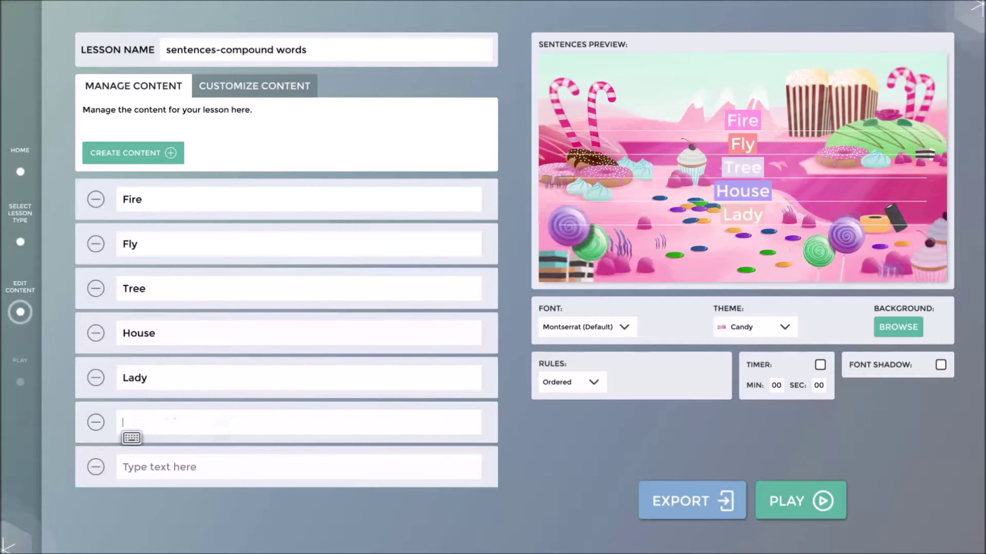
left_click(266, 469)
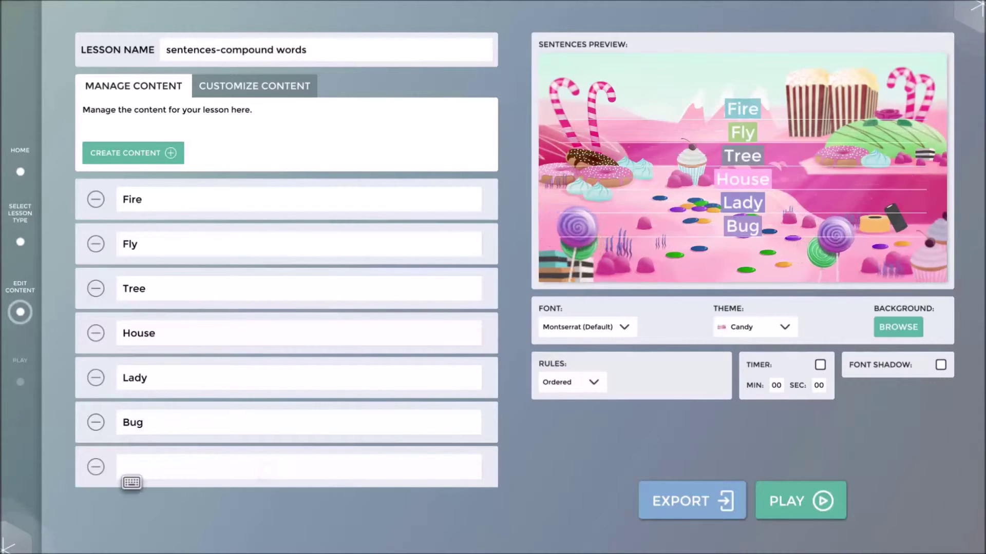
key("Return")
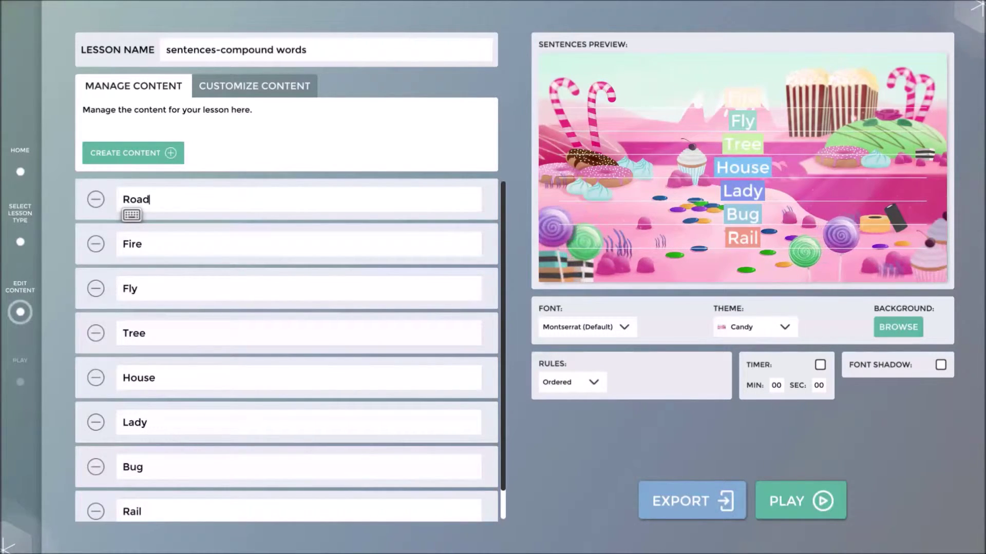
type("Road")
- Look at the word colouring options and return to the lesson's content list
left_click(251, 87)
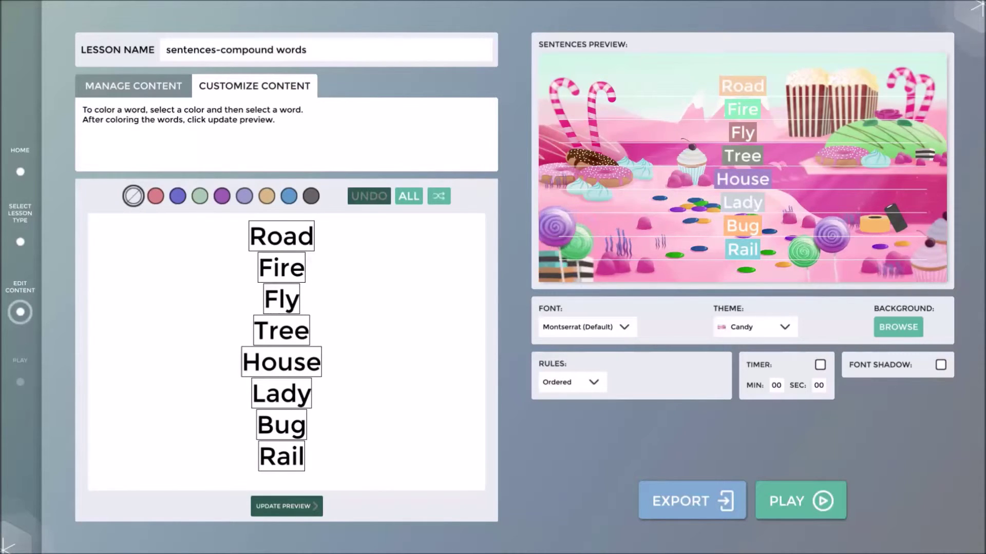
left_click(133, 86)
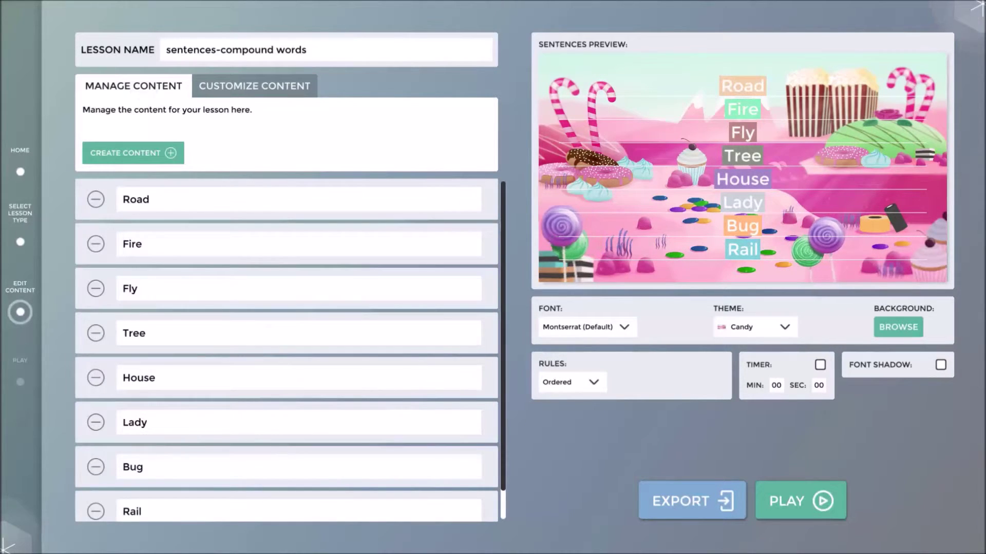
- Configure the lesson with the Jungle theme, a 30-second timer and font shadow
left_click(784, 327)
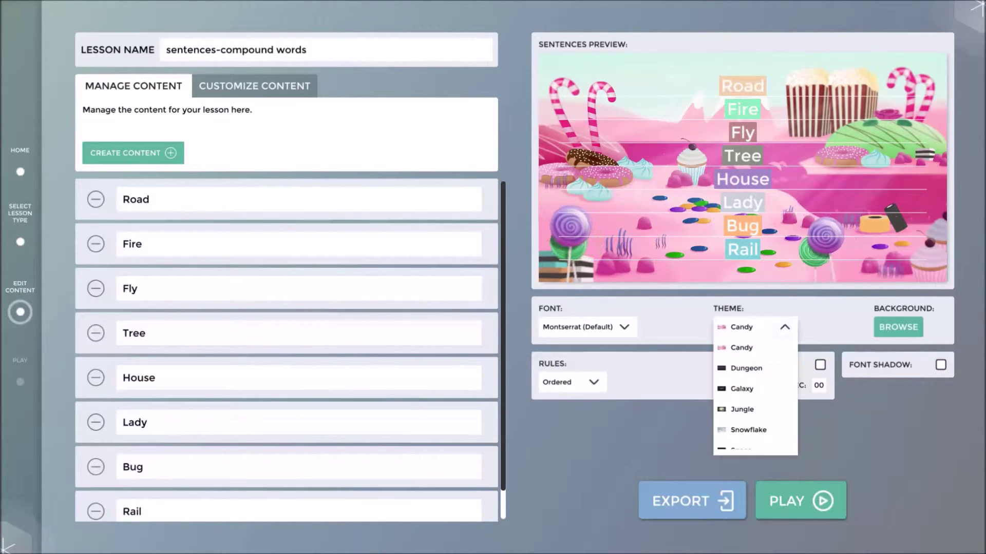
left_click(742, 409)
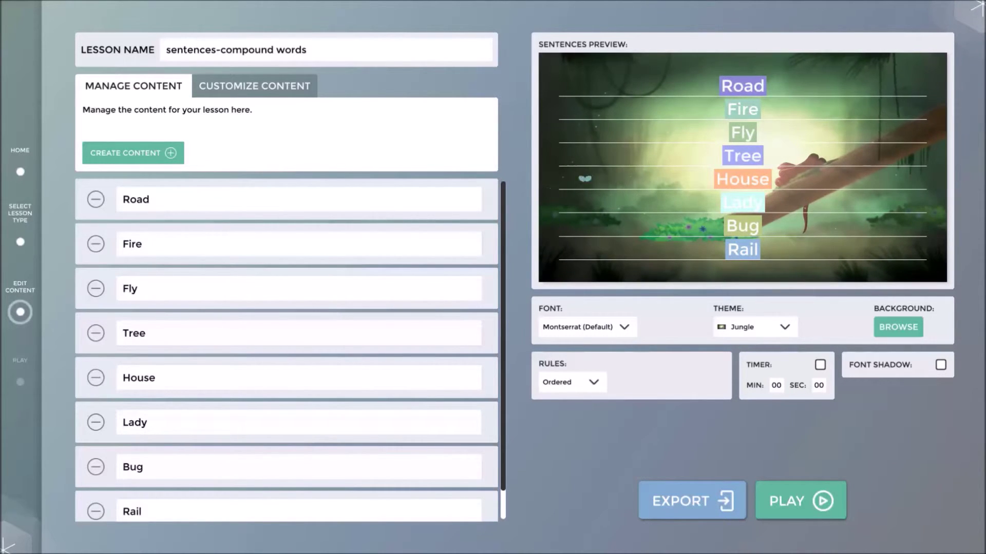
left_click(820, 365)
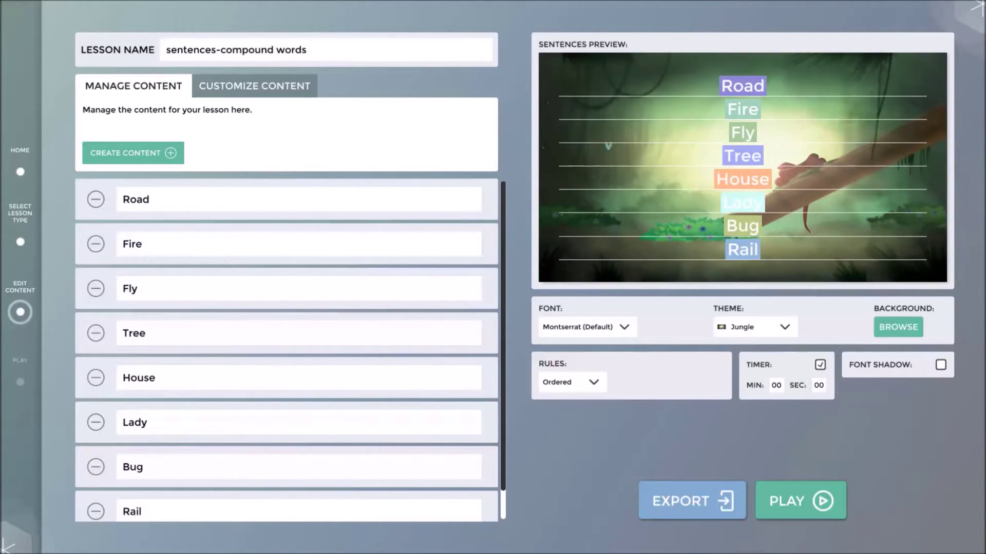
left_click(819, 386)
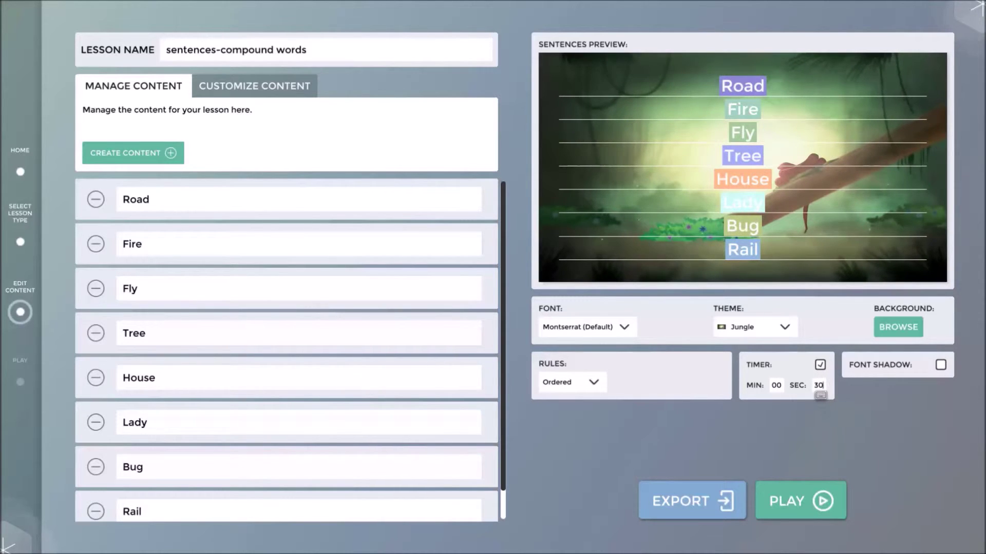
left_click(941, 365)
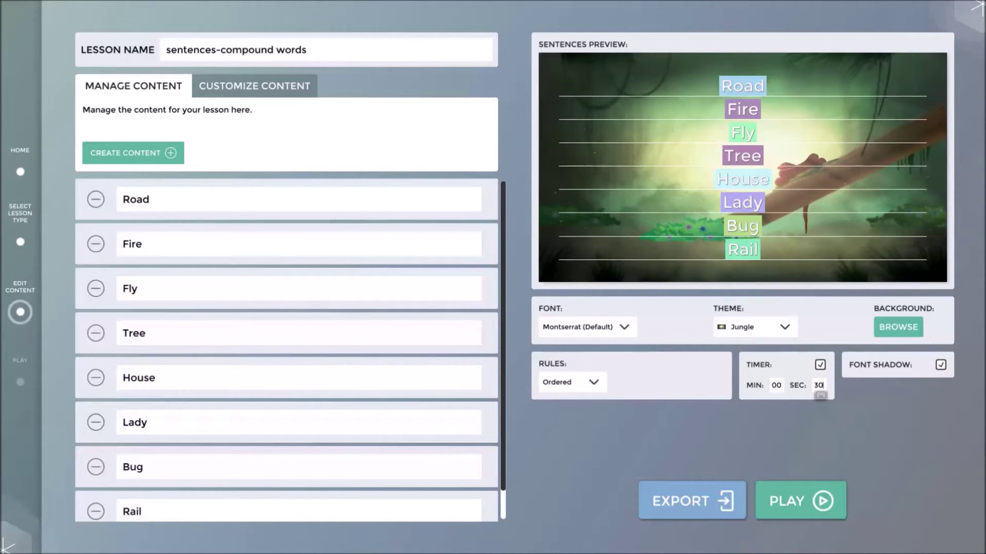
- Play the lesson and split the screen into two side-by-side zones
left_click(801, 500)
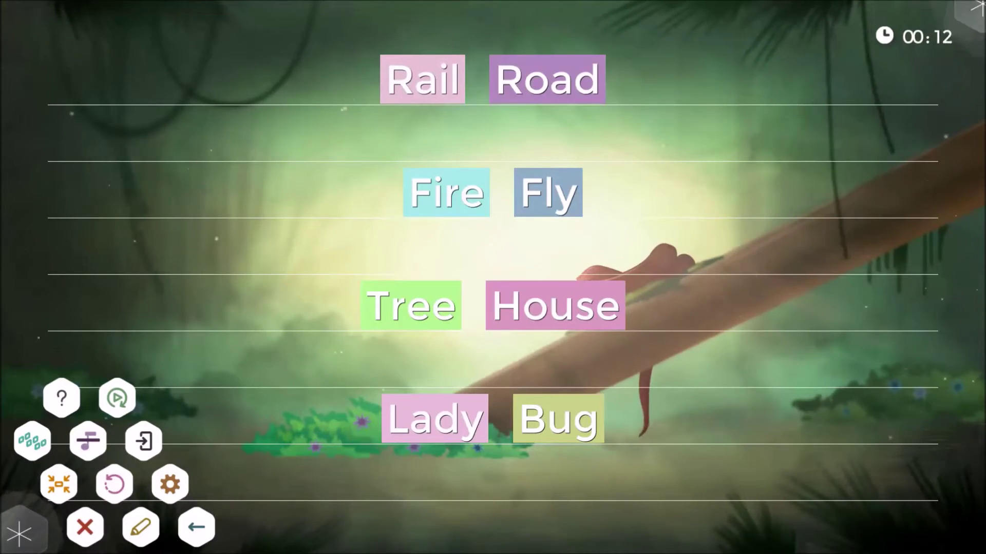
left_click(37, 442)
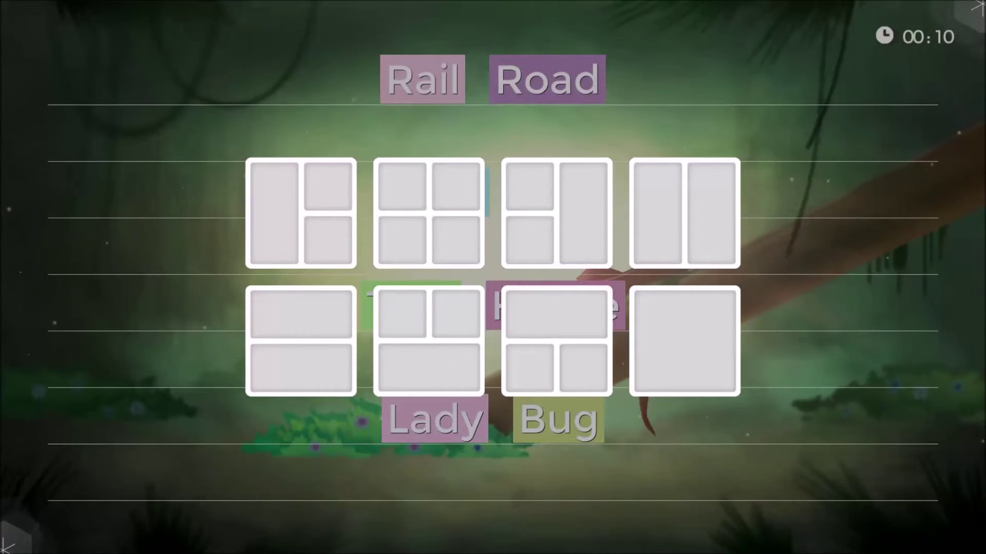
left_click(685, 213)
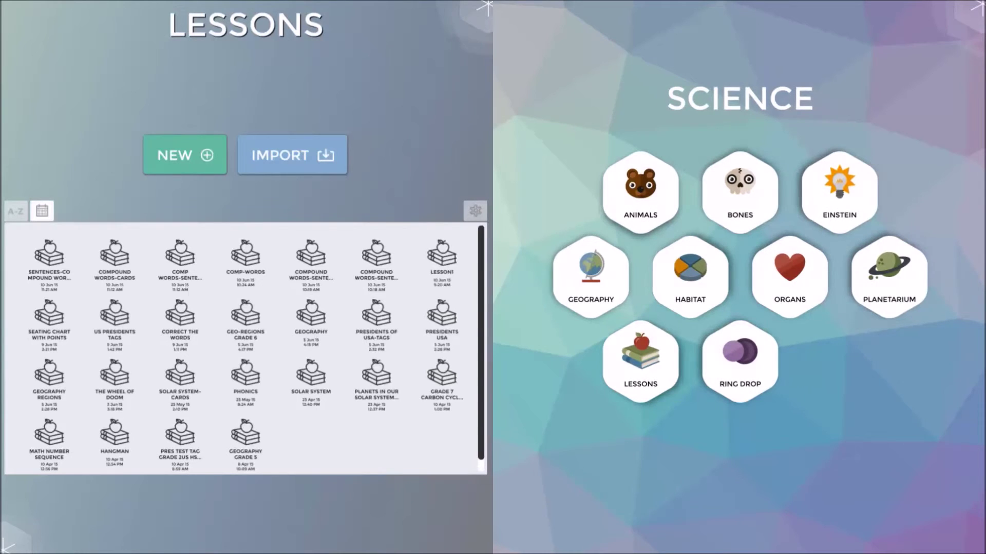
- Open Lessons in the second zone and bring up the sentences-compound words lesson in the first zone
left_click(640, 362)
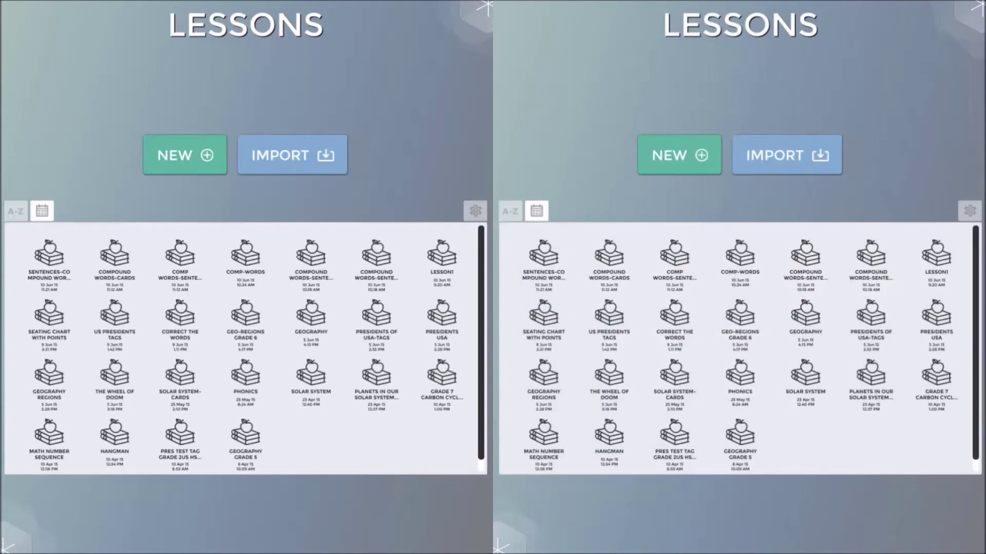
left_click(184, 154)
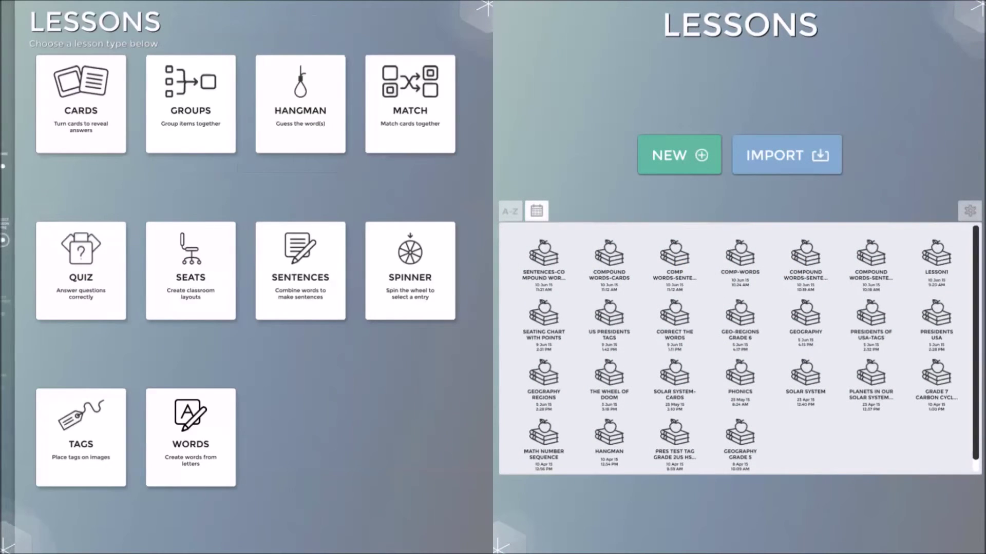
left_click(301, 257)
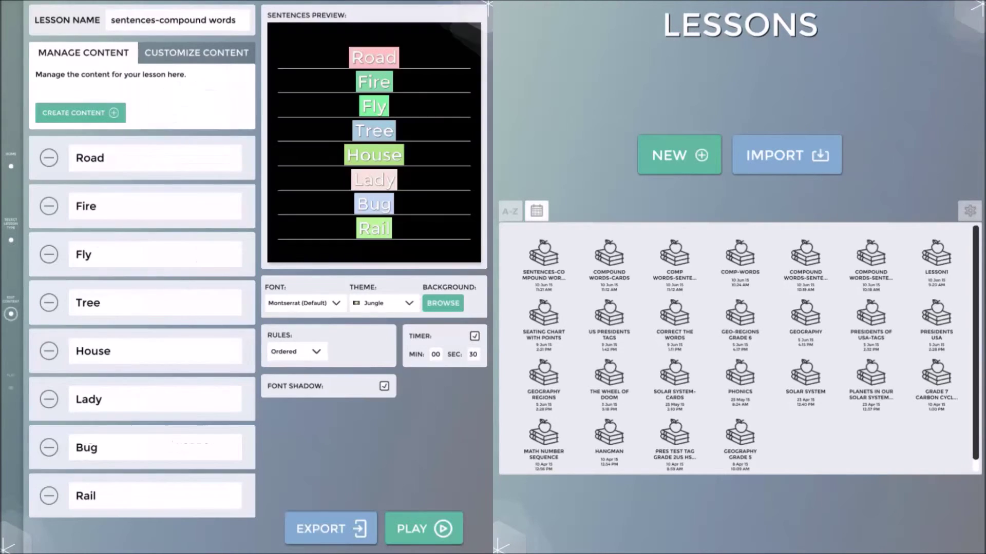
- Choose the Cards lesson type for a new lesson in the second zone
left_click(679, 155)
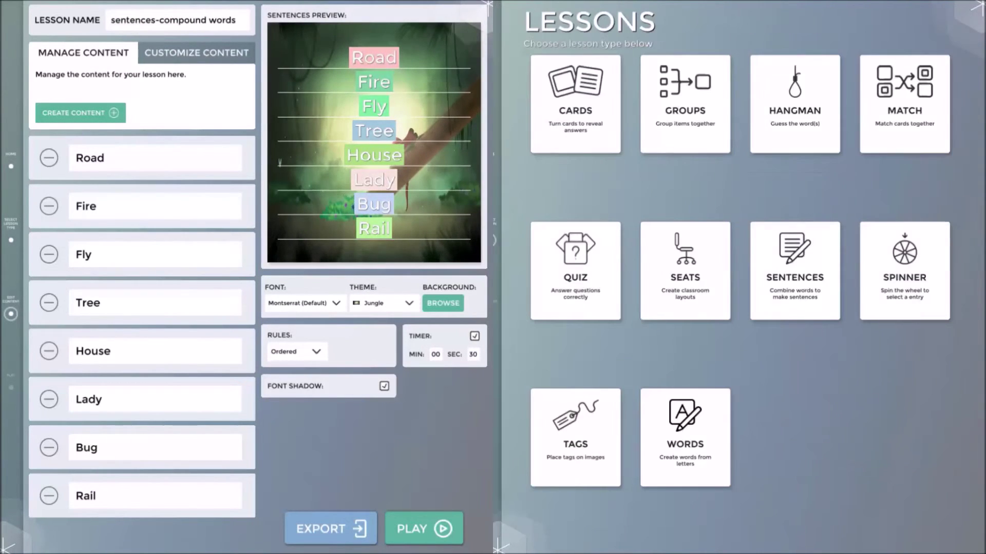
left_click(583, 120)
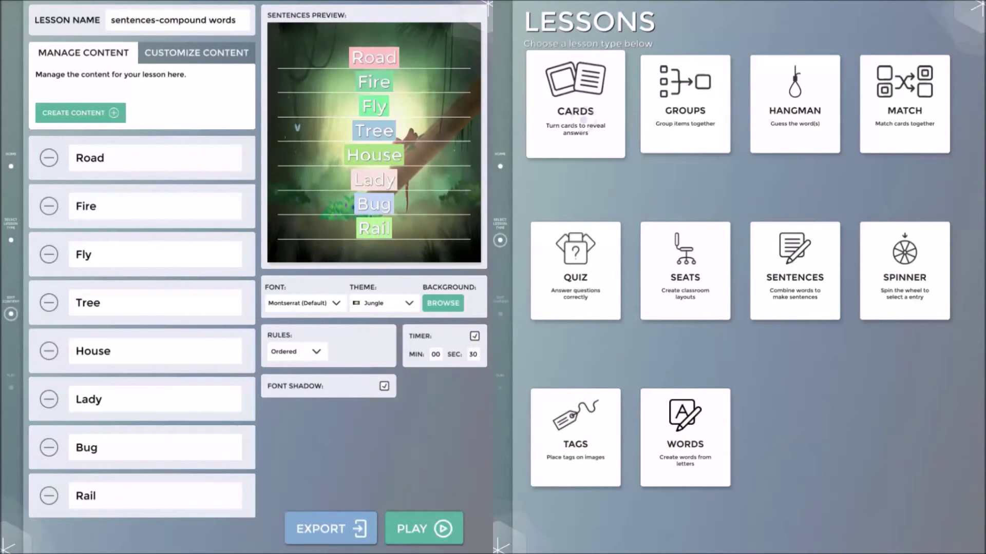